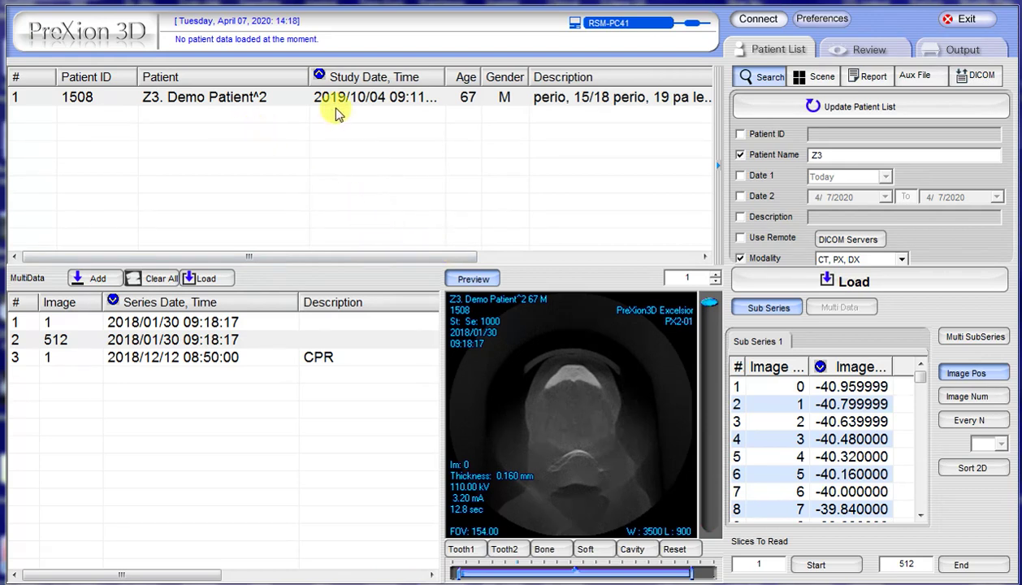
- Select the Z3. Demo Patient^2 study in the patient list
left_click(292, 97)
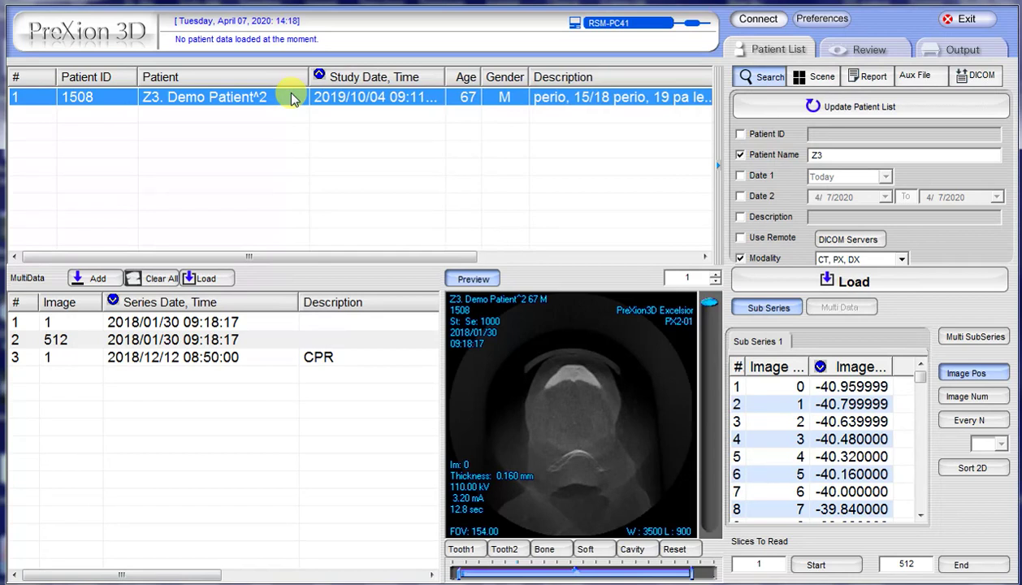
- Open Study Management > Anonymize Study for the demo patient's study
right_click(293, 98)
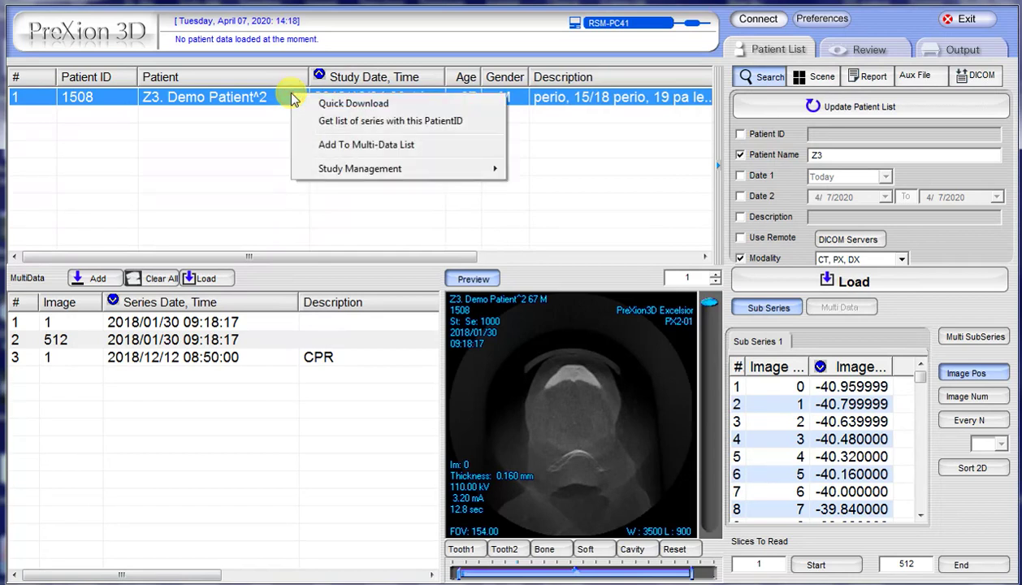
mouse_move(351, 174)
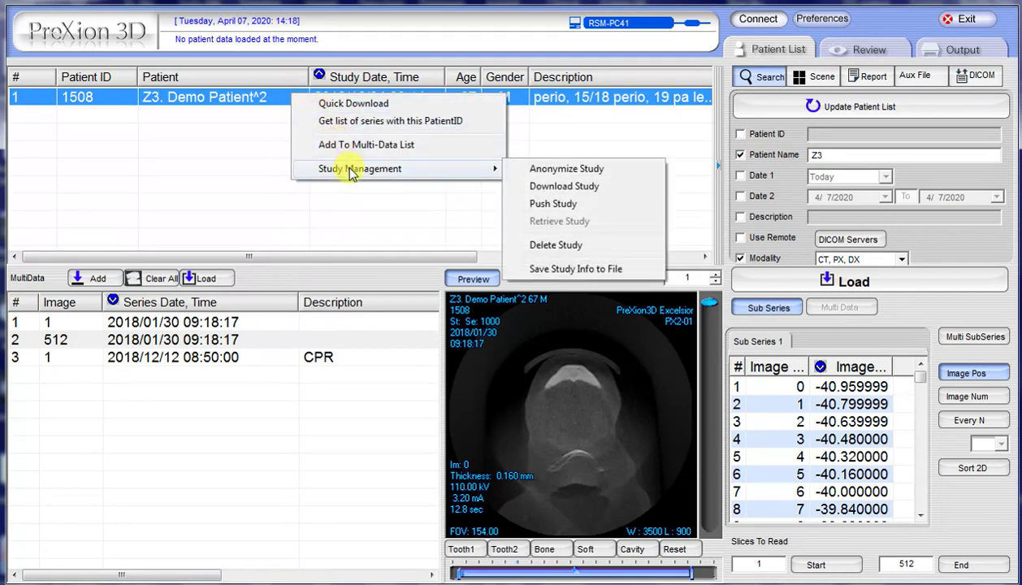
left_click(580, 173)
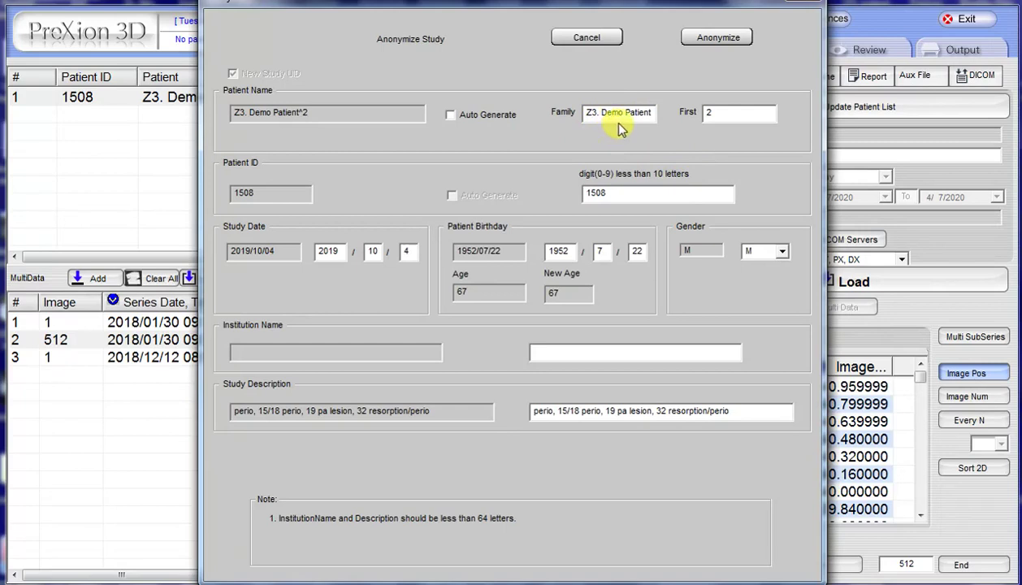
- Change the family name to Z3.New Patient and enter a new first name
left_click_drag(623, 112, 601, 113)
type("New")
double_click(742, 112)
type("Sandy")
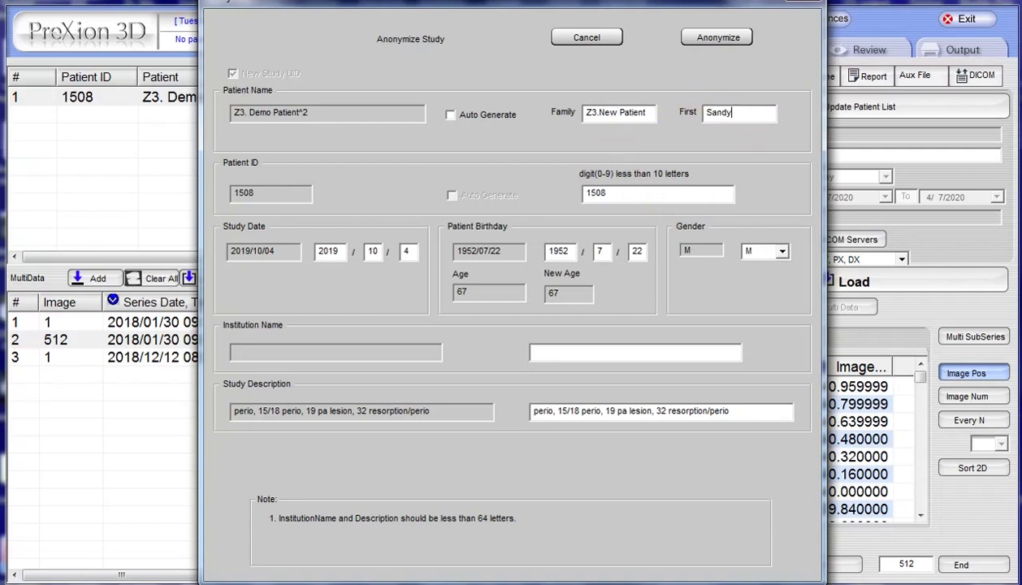
- Set birth year 1951 and gender F, then run the anonymization
double_click(559, 251)
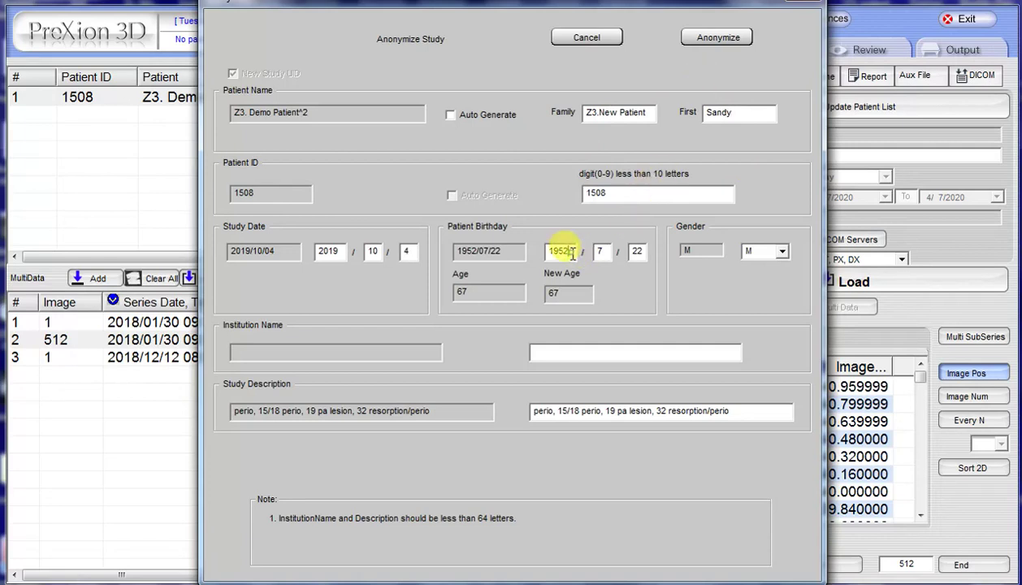
type("1")
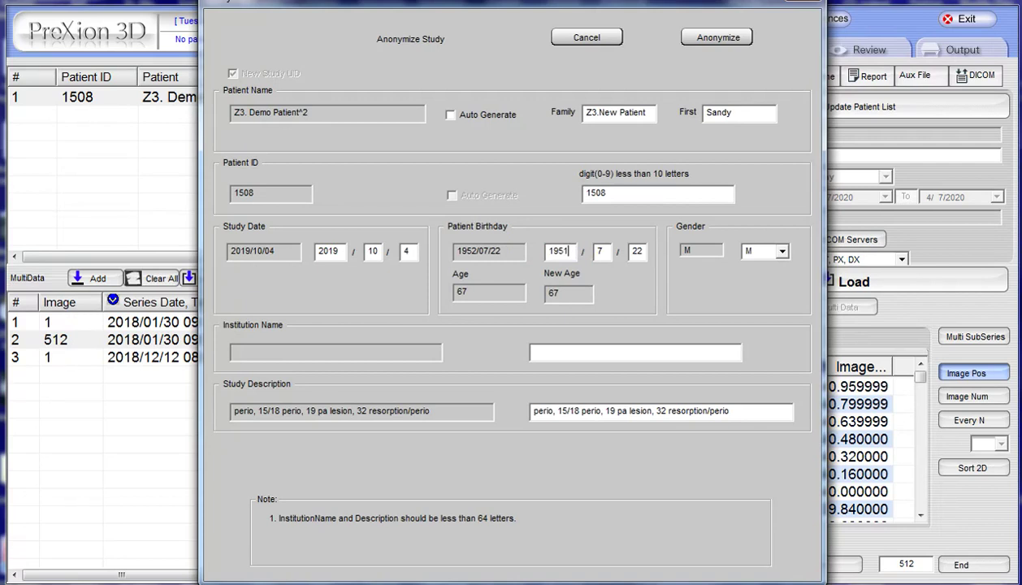
left_click(782, 253)
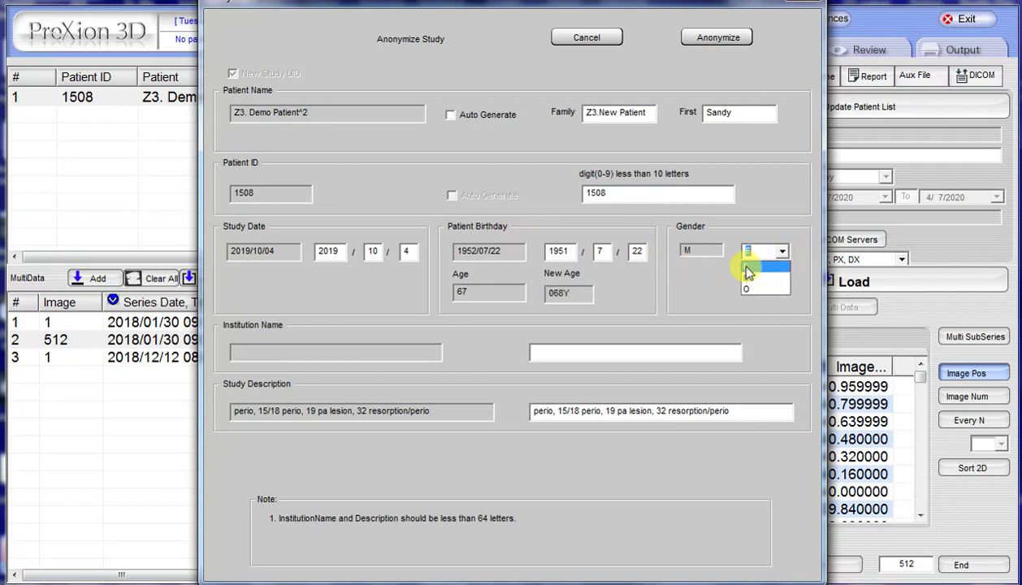
left_click(748, 271)
left_click(725, 45)
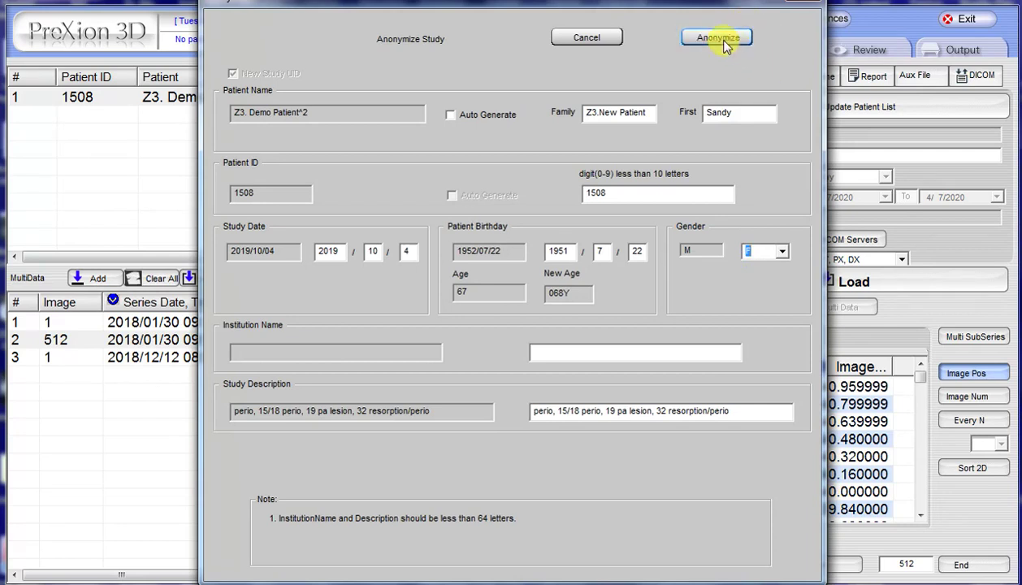
left_click(722, 38)
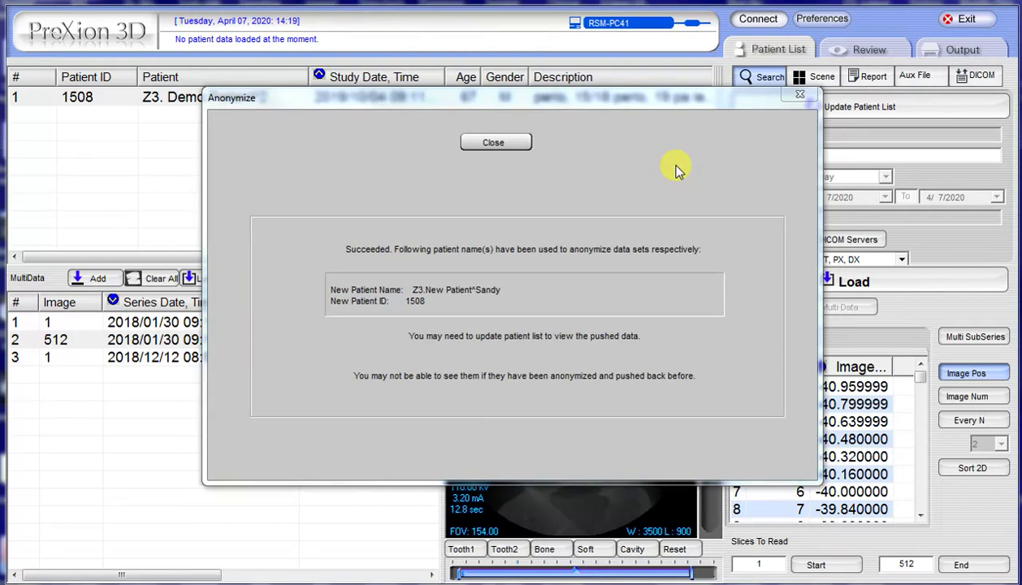
- Close the anonymization success message
left_click(480, 144)
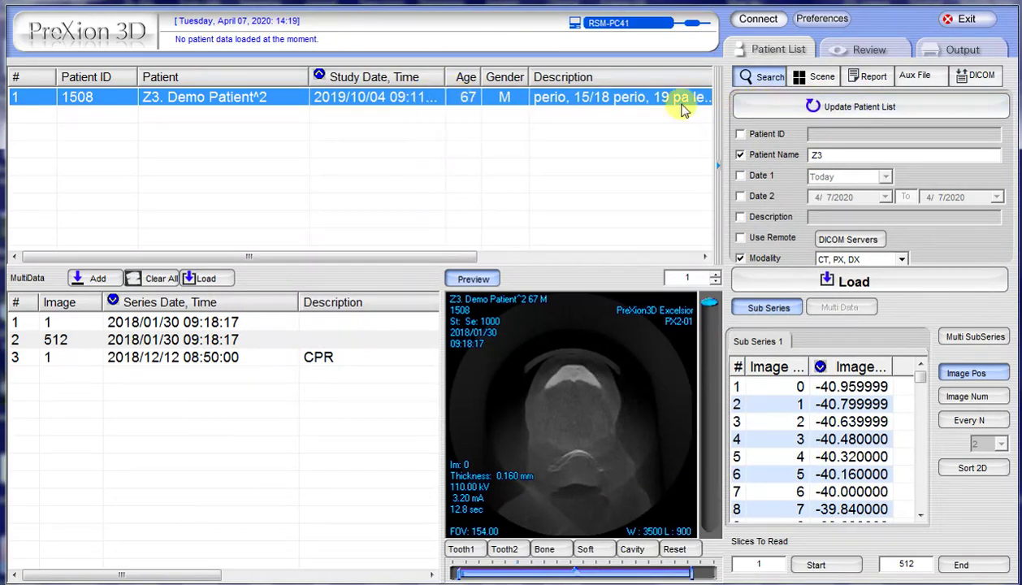
- Refresh the patient list and select the new Z3.New Patient (68, F) entry
left_click(818, 109)
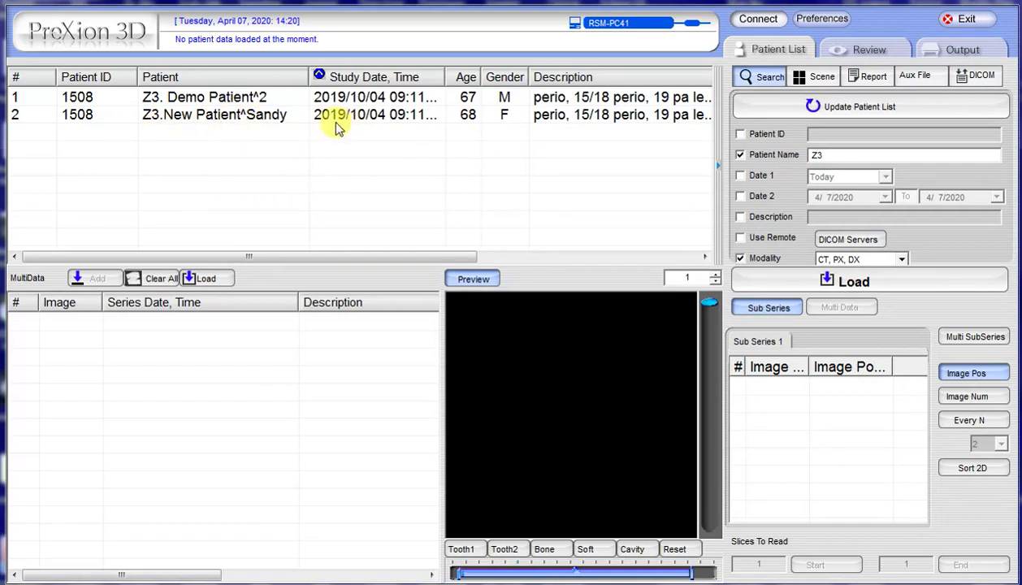
left_click(254, 117)
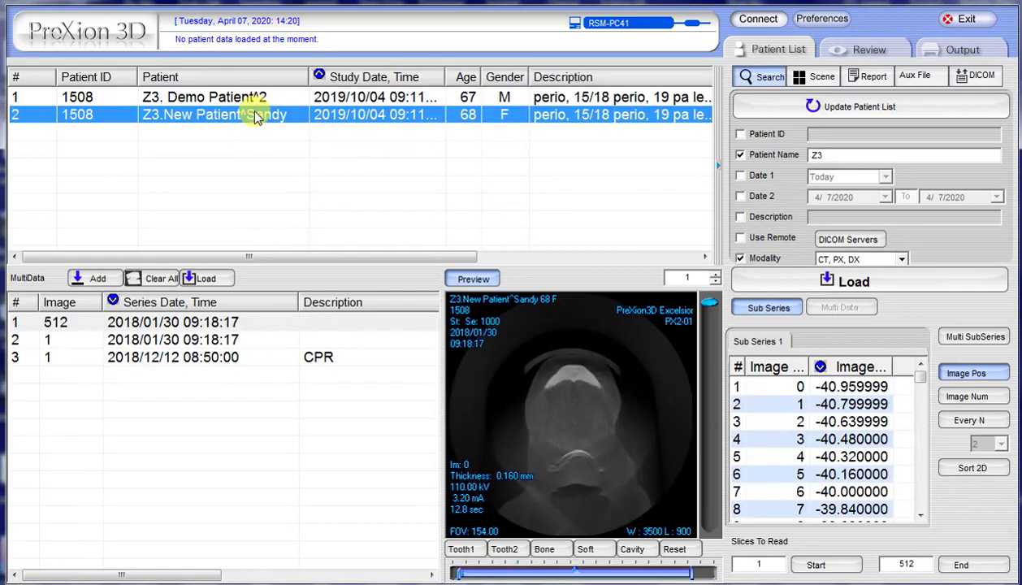
- Choose Study Management > Delete Study for the anonymized entry and confirm with OK
right_click(254, 117)
mouse_move(307, 192)
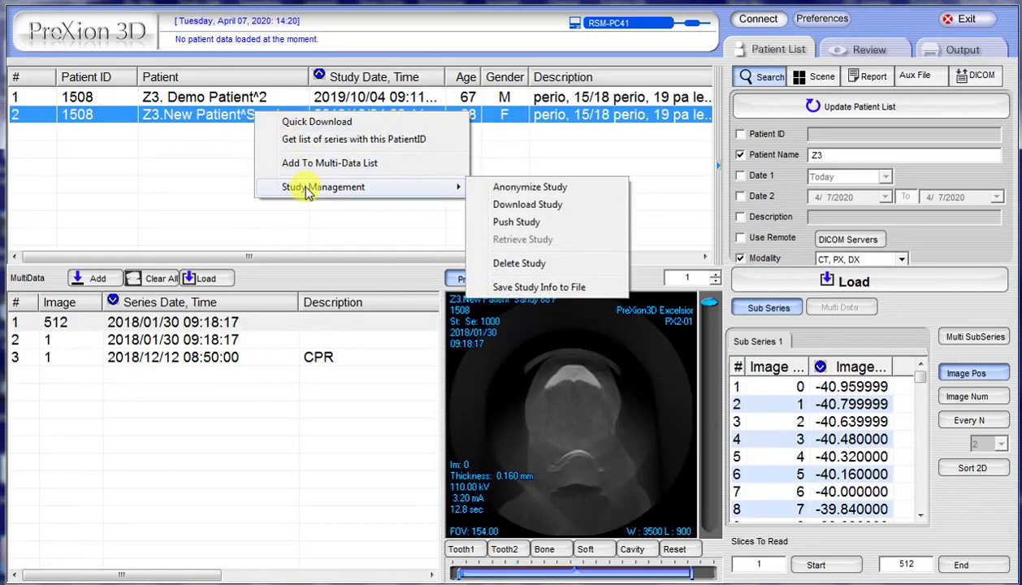
left_click(514, 265)
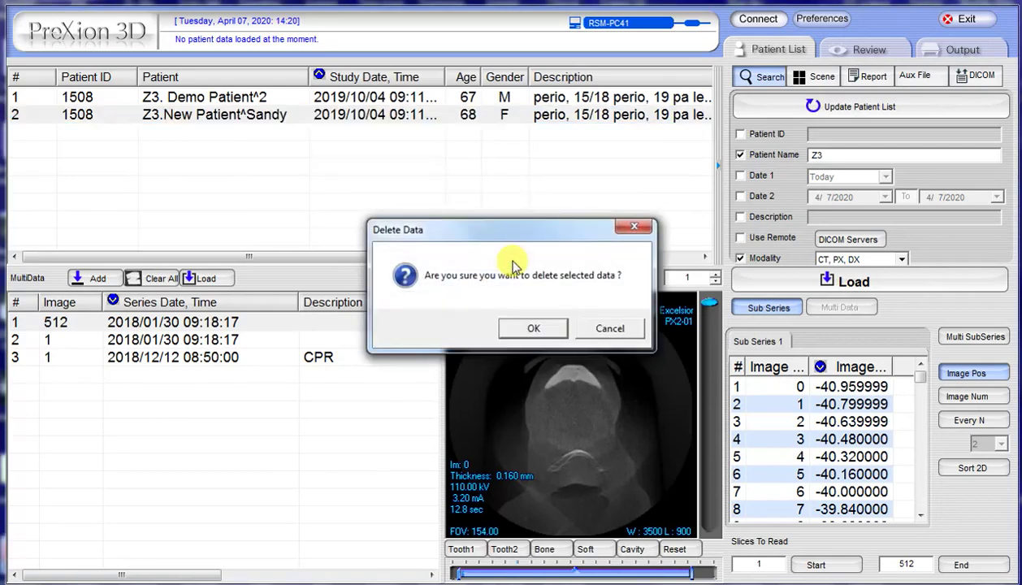
left_click(537, 330)
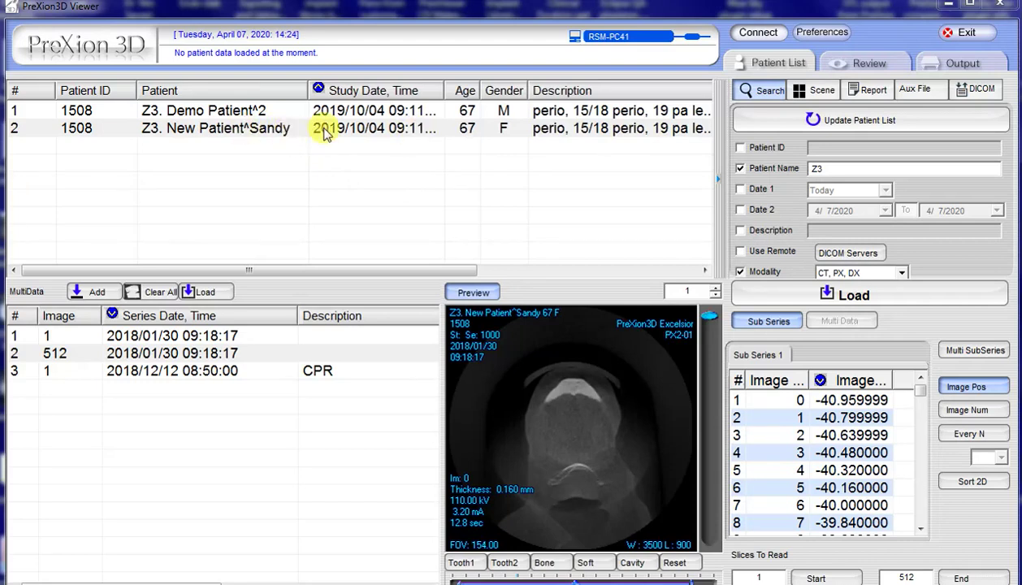
- Reselect the anonymized entry and confirm Delete Study again
left_click(277, 133)
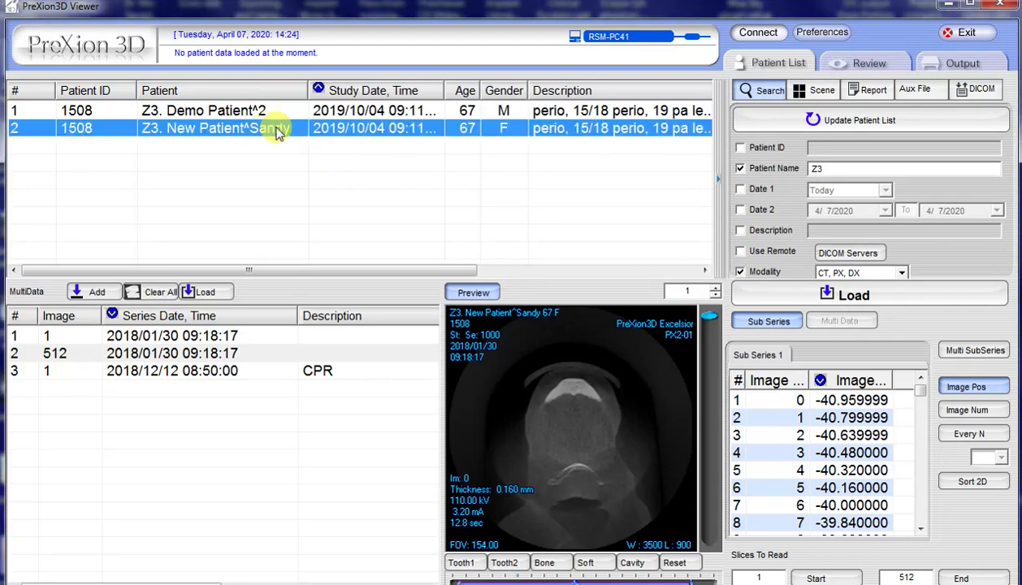
right_click(276, 131)
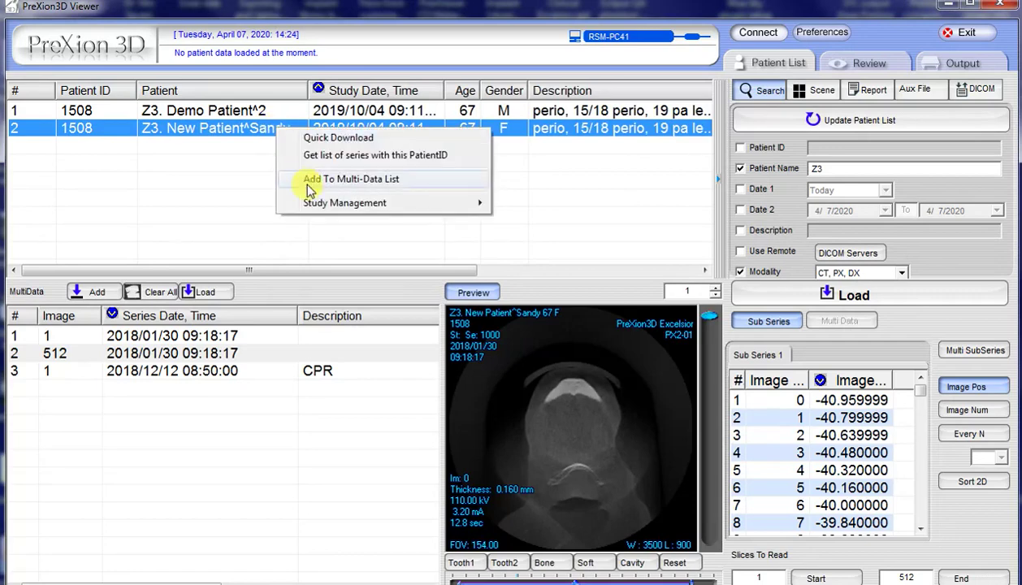
mouse_move(317, 205)
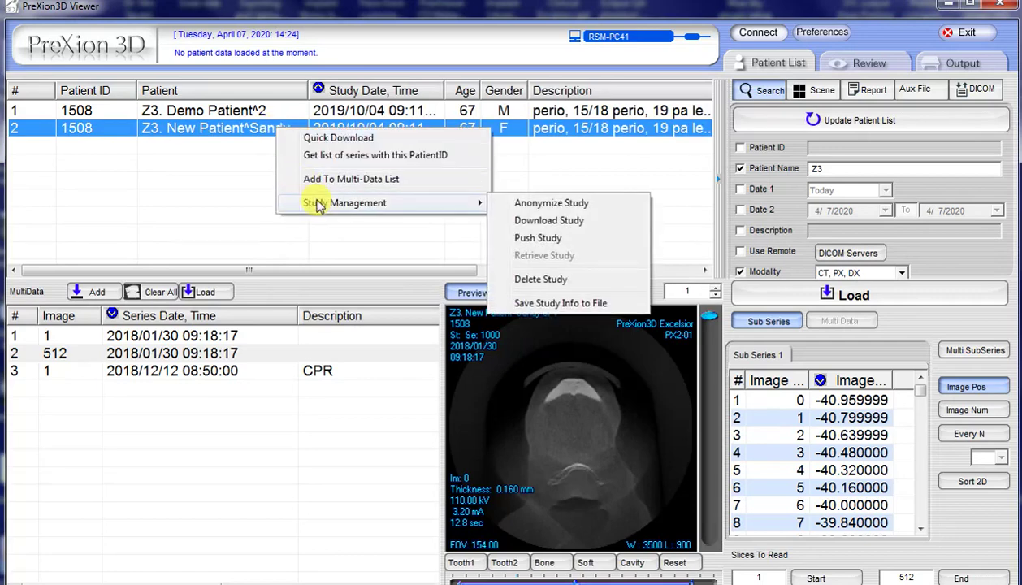
left_click(540, 279)
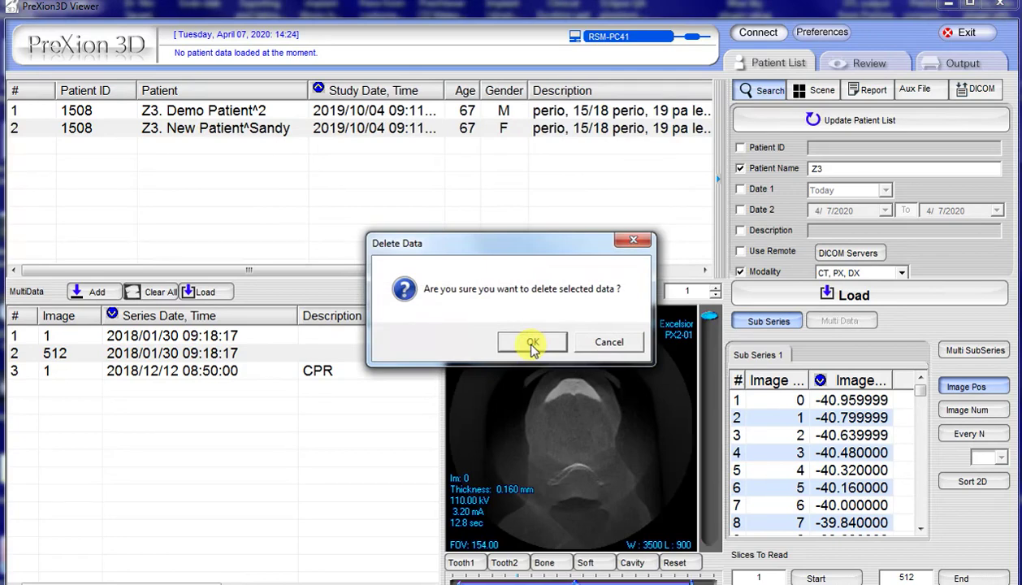
left_click(532, 343)
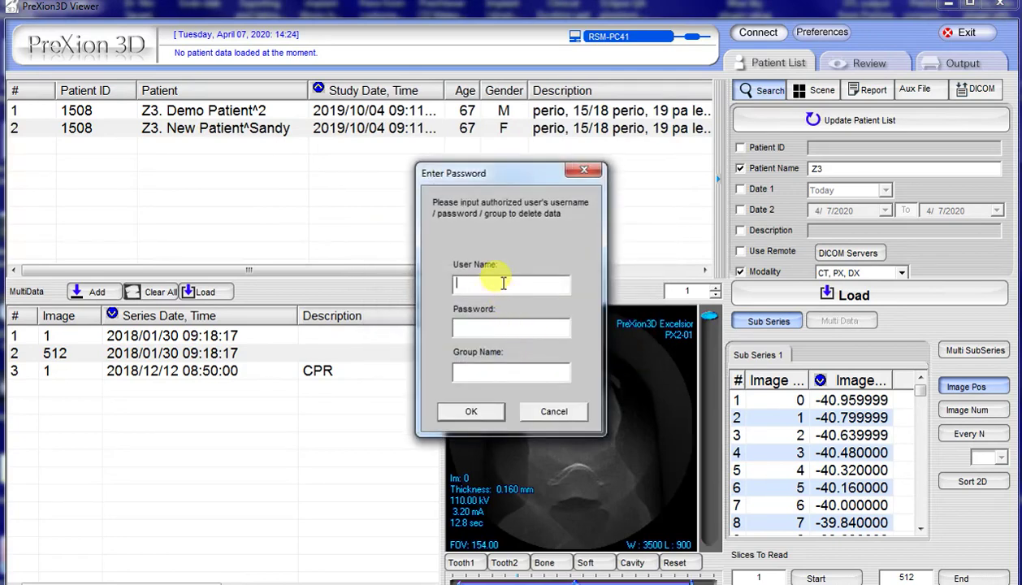
- Enter the user name and password to authorize the deletion
type("scan")
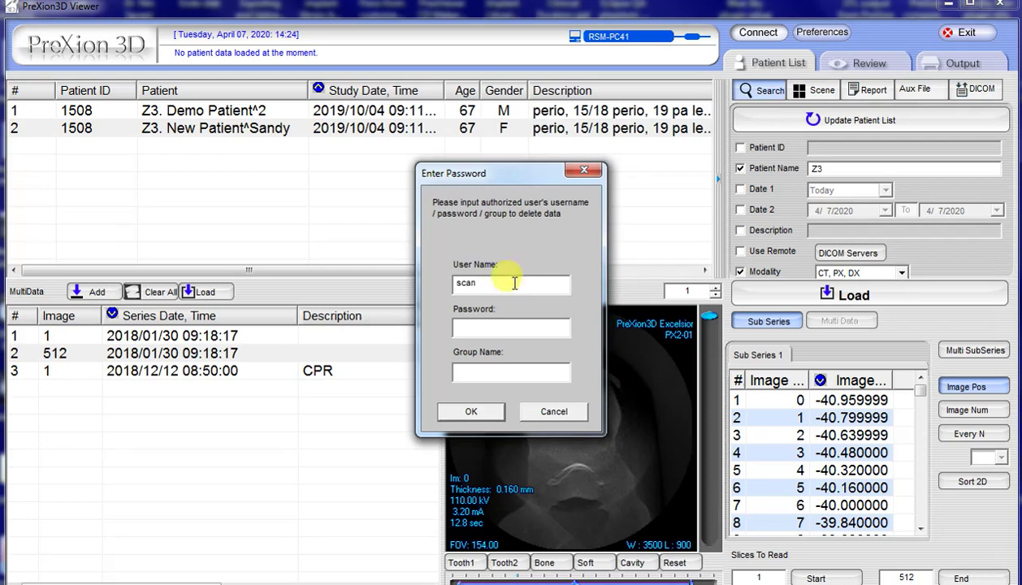
left_click(483, 328)
type("*")
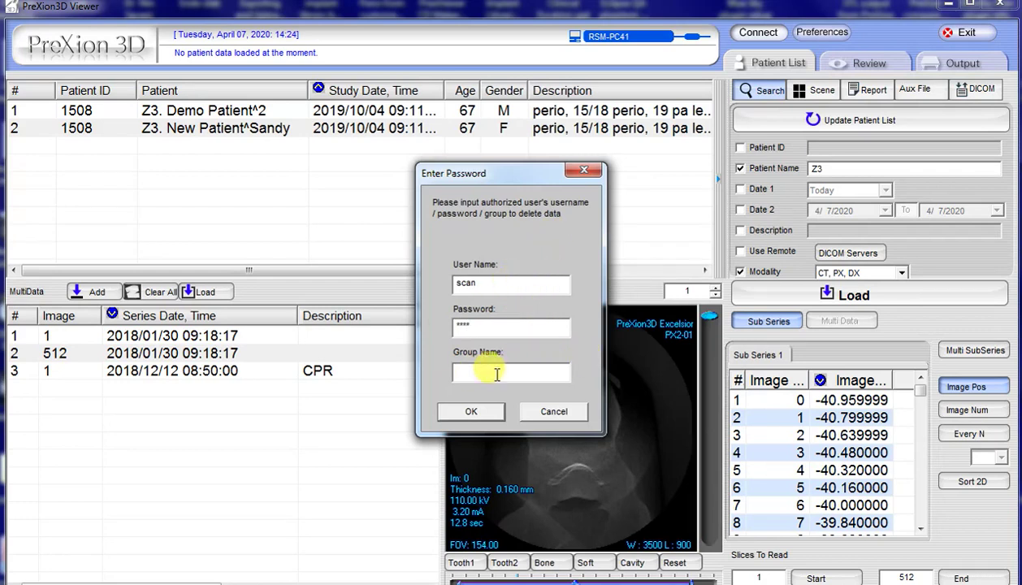
left_click(477, 421)
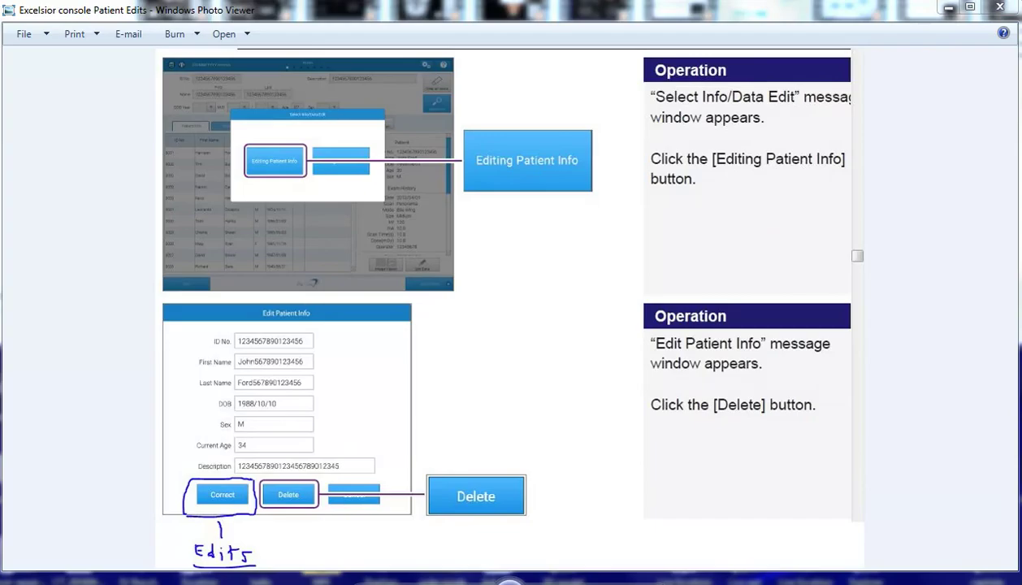
- Switch from the Patient Edits slide back to PreXion3D Viewer with Alt+Tab
key("alt+Tab")
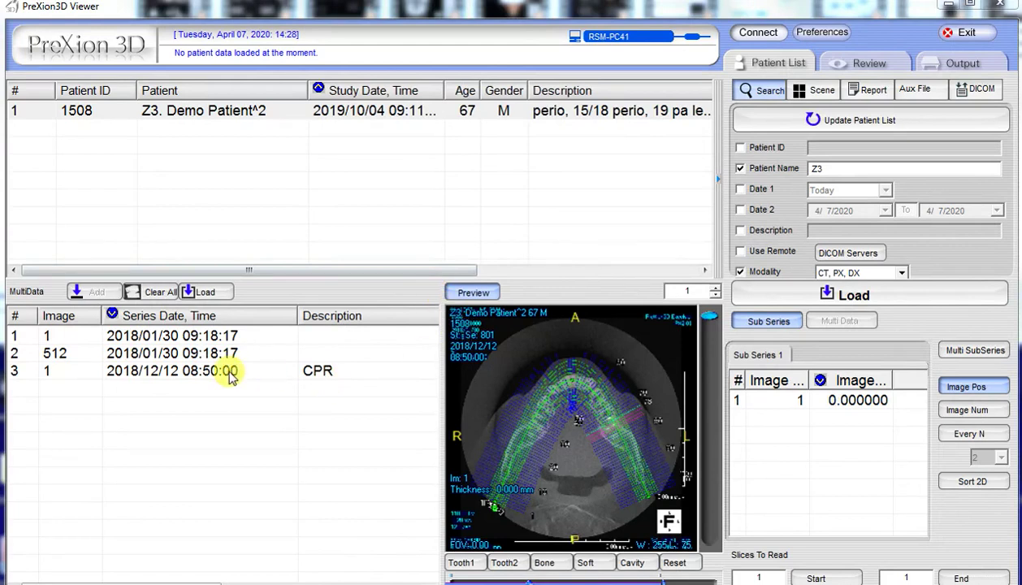
- Select the remaining Z3. Demo Patient^2 study and its CPR series
left_click(277, 115)
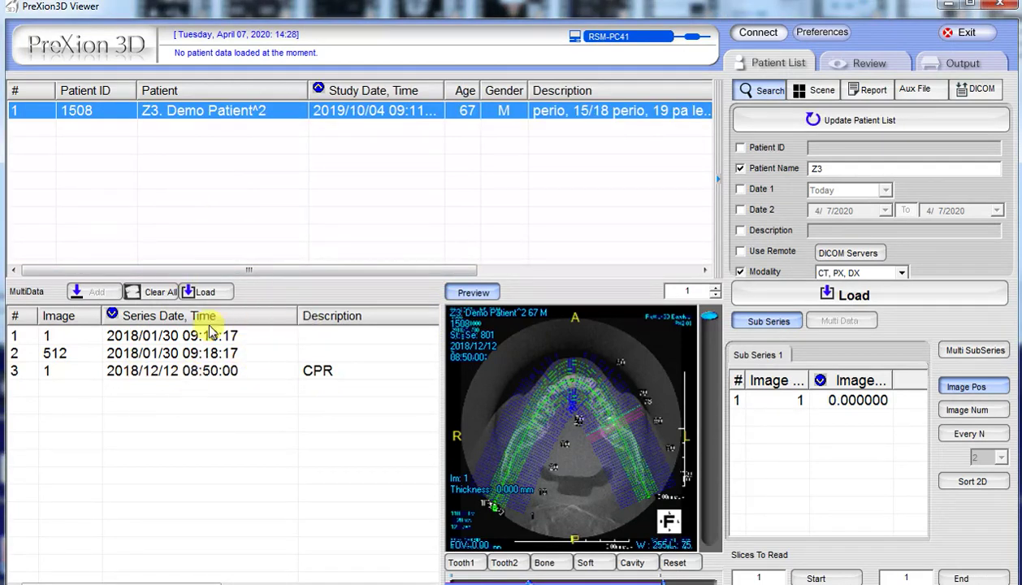
left_click(216, 381)
- View the CPR series' Series Management options, then dismiss the menu unused
right_click(221, 376)
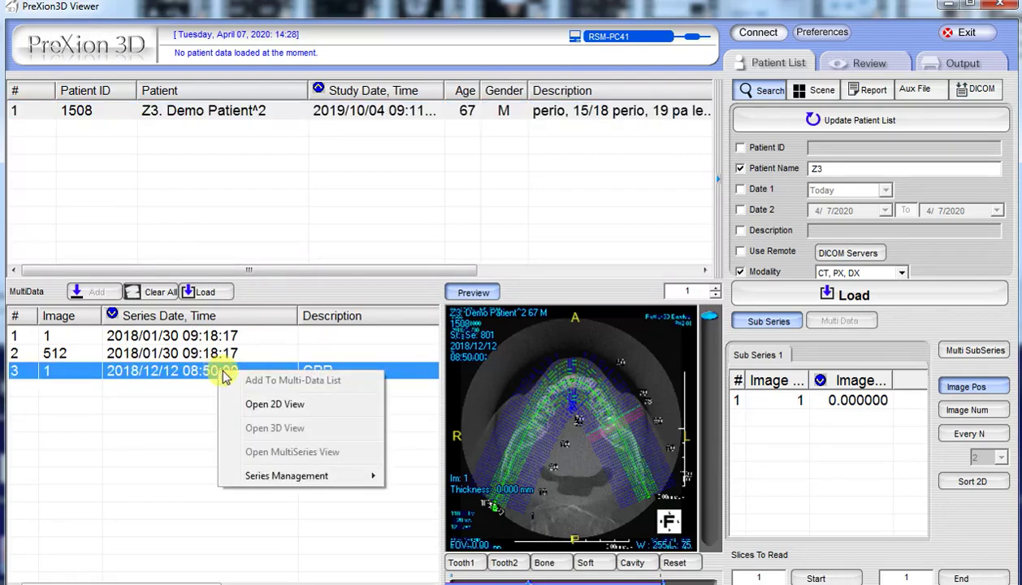
mouse_move(294, 481)
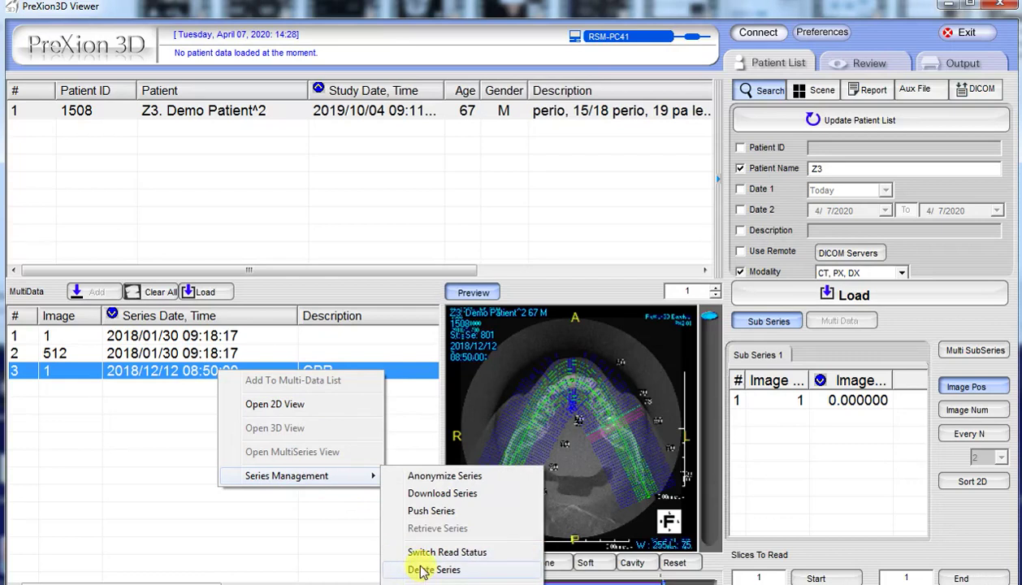
left_click(256, 534)
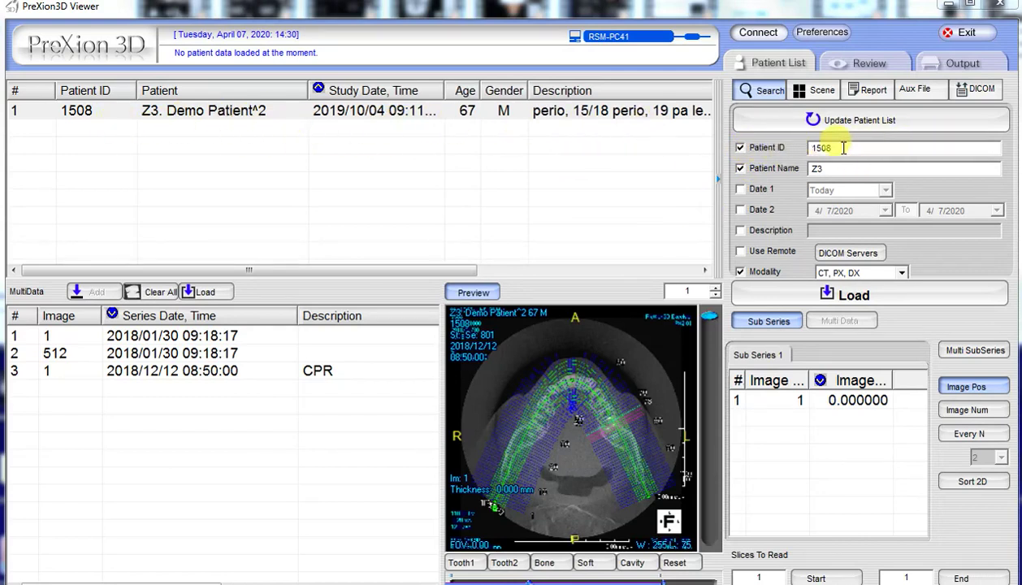
left_click(740, 169)
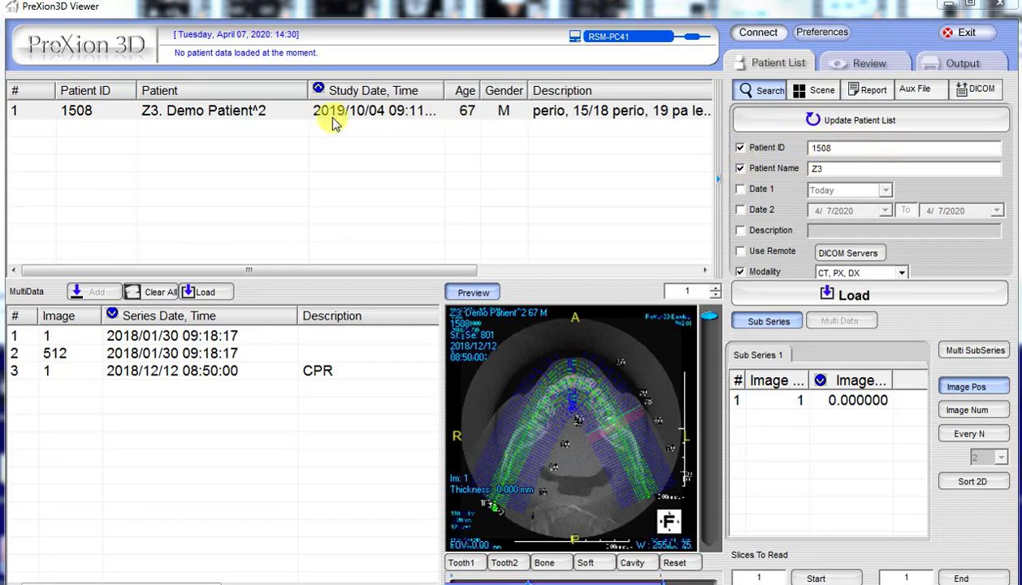